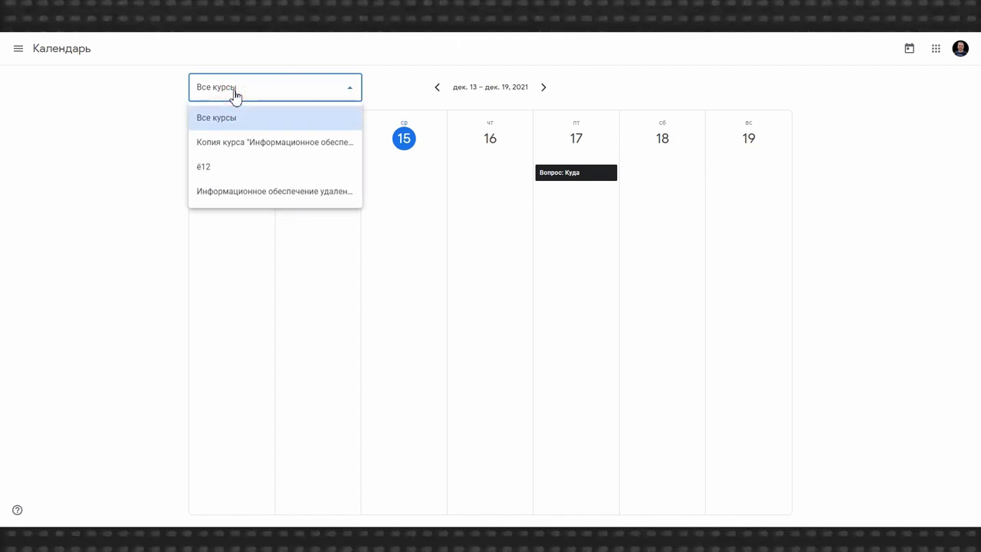
Step: Filter the class calendar by the course "Информационное обеспечение удаленной работы" and by its course copy
{"action": "left_click", "coordinate": [242, 192]}
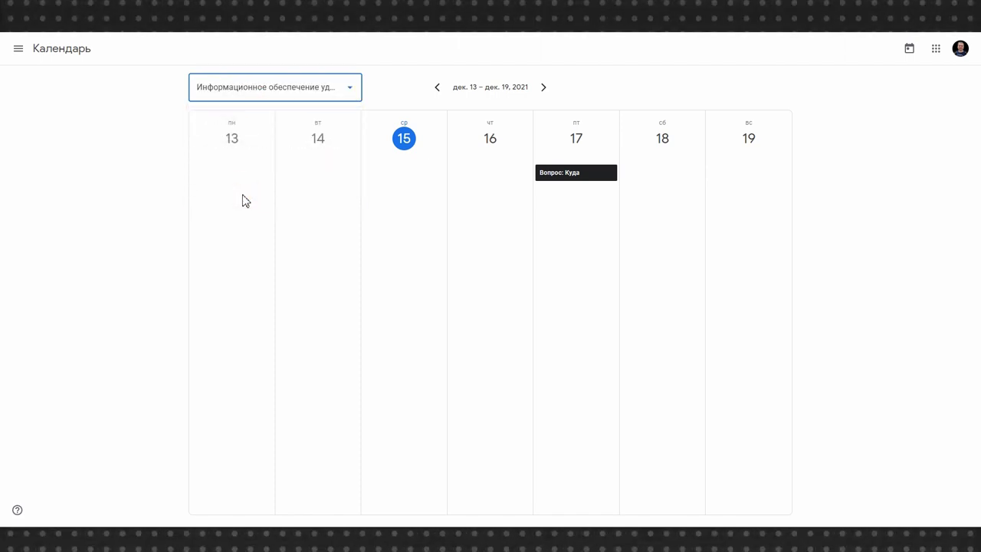
{"action": "left_click", "coordinate": [242, 86]}
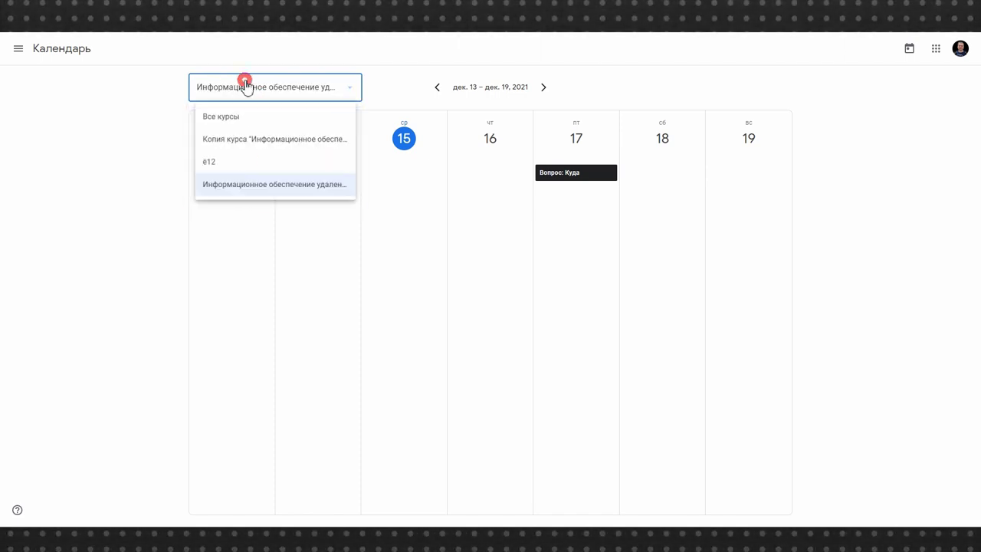
{"action": "left_click", "coordinate": [253, 146]}
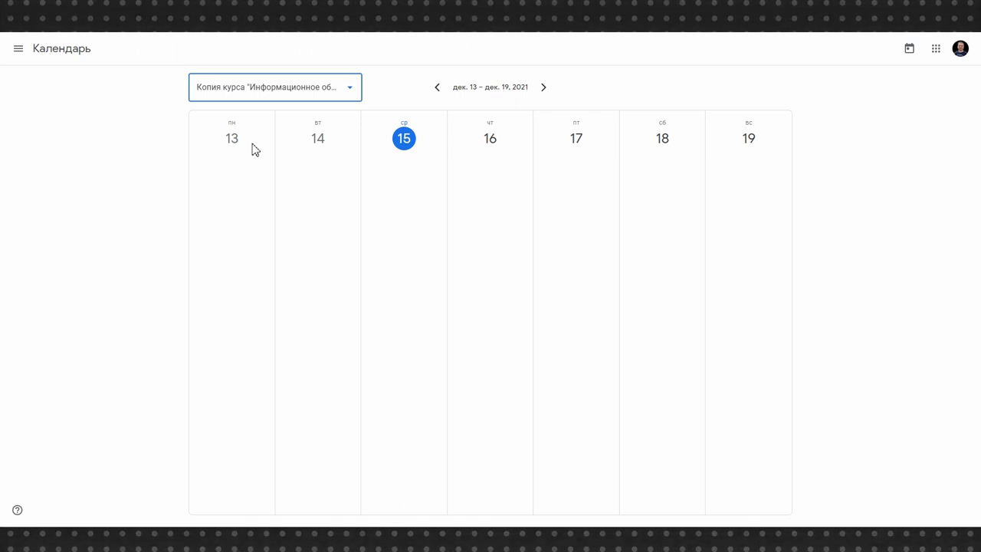
Step: Open the unreviewed assignments from the courses page and filter them by the copy of the "Информационное обеспечение" course
{"action": "left_click", "coordinate": [19, 49]}
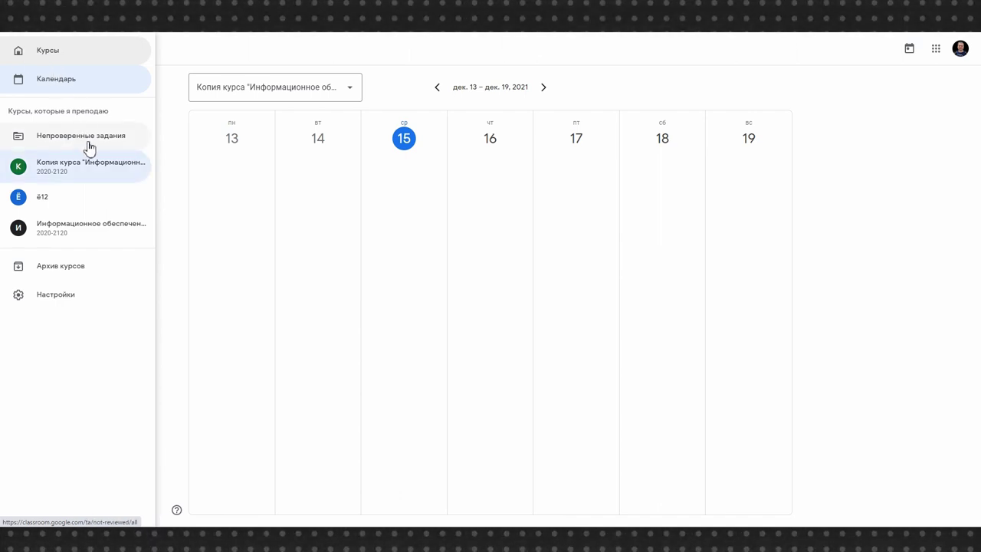
{"action": "left_click", "coordinate": [51, 52]}
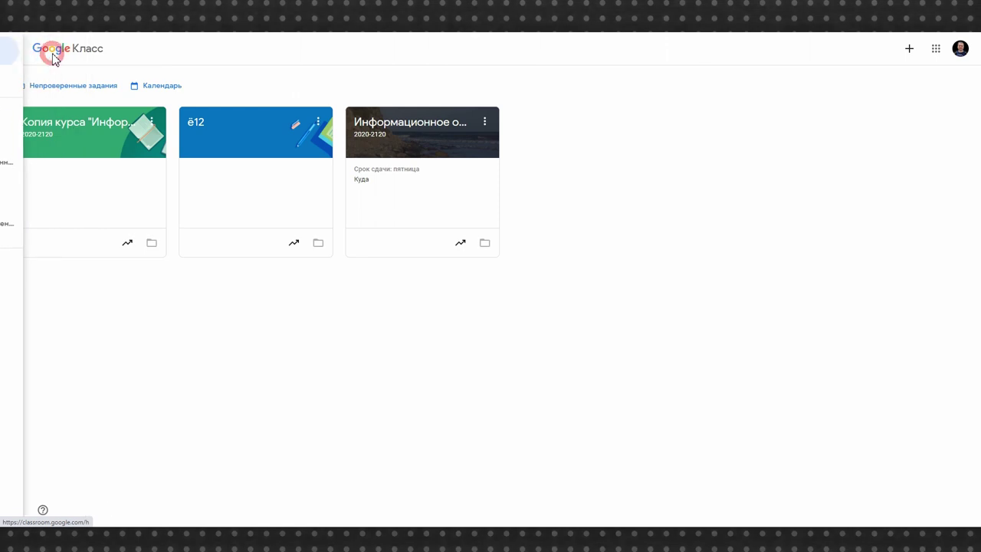
{"action": "left_click", "coordinate": [64, 90]}
{"action": "left_click", "coordinate": [337, 89]}
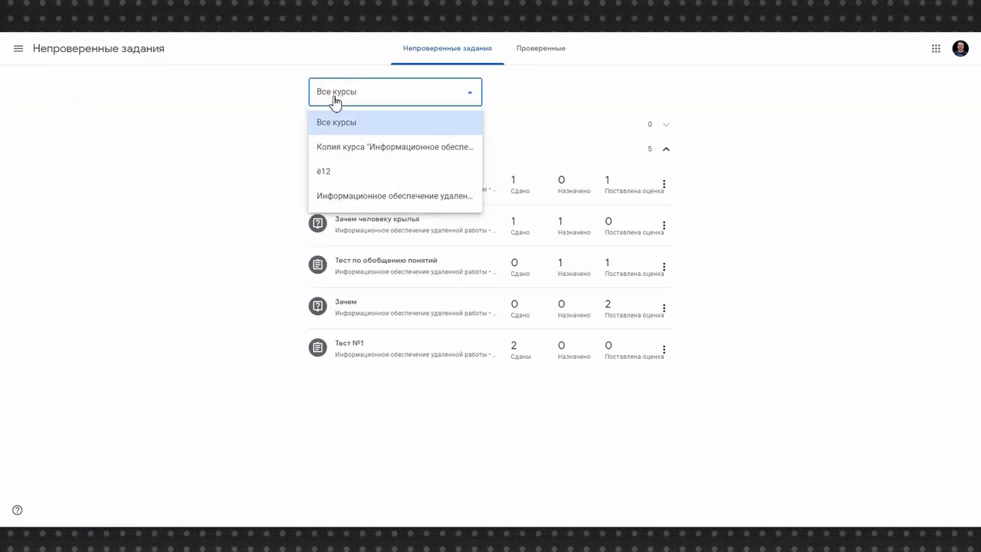
{"action": "left_click", "coordinate": [346, 149]}
Step: Filter the unreviewed assignments by "Информационное обеспечение удаленной работы" and mark the question "Зачем" as reviewed
{"action": "left_click", "coordinate": [350, 92]}
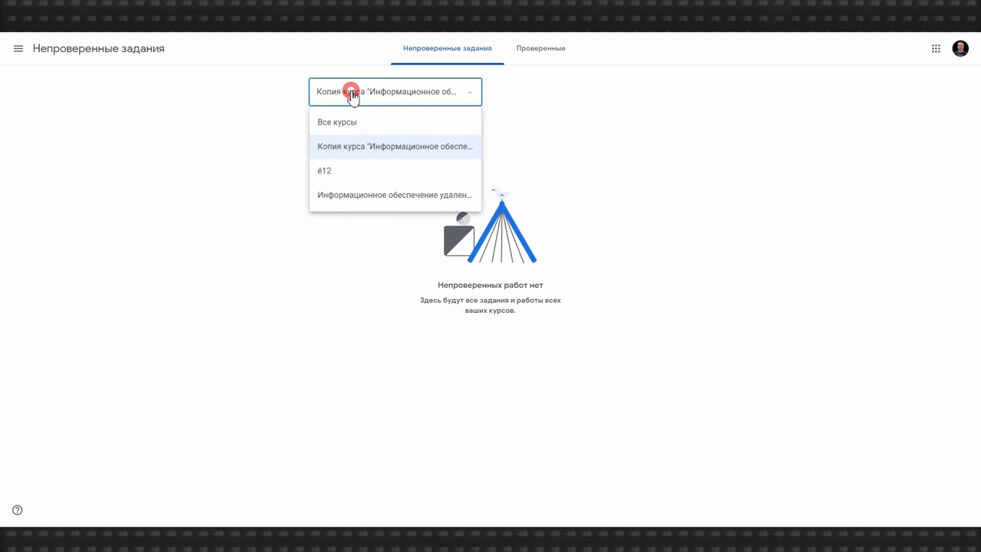
{"action": "left_click", "coordinate": [351, 194]}
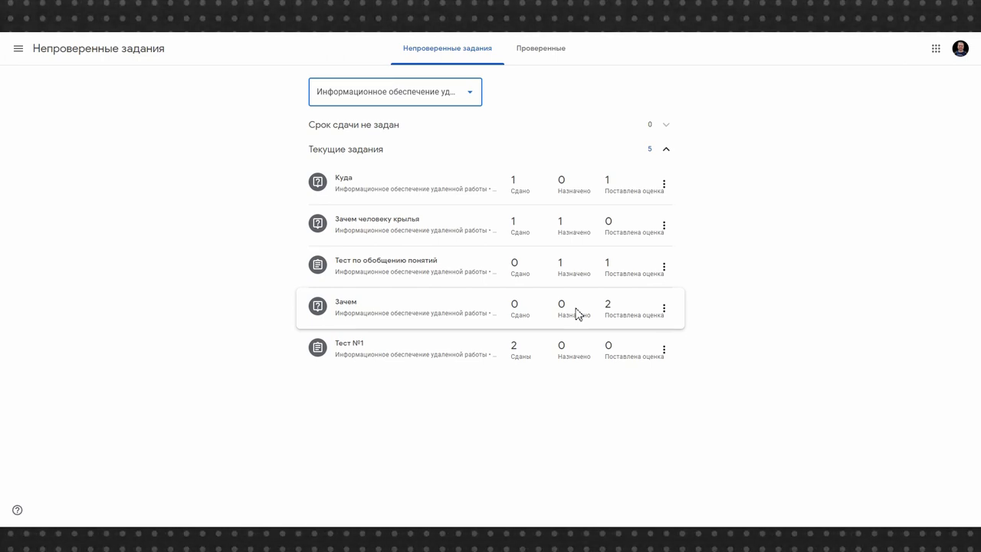
{"action": "left_click", "coordinate": [665, 310]}
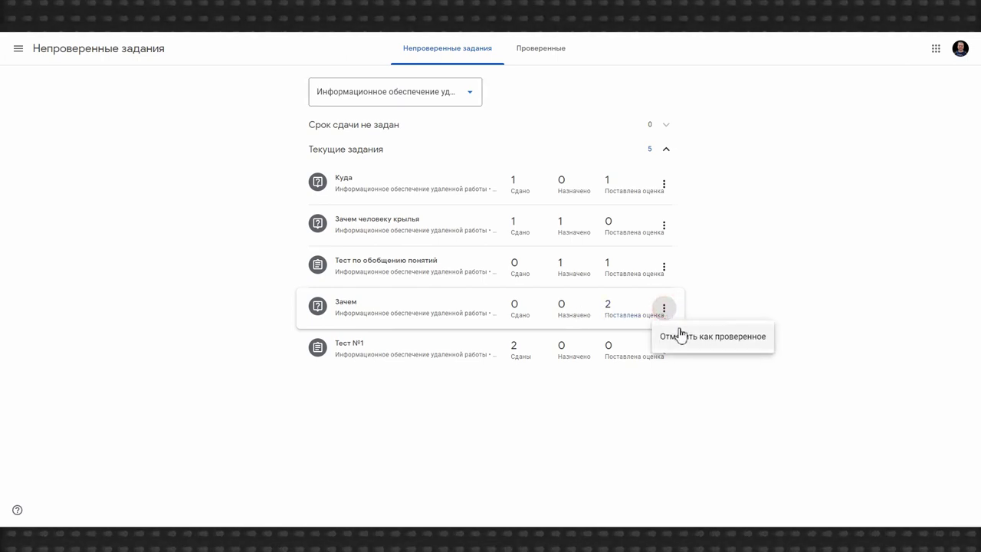
{"action": "left_click", "coordinate": [681, 335]}
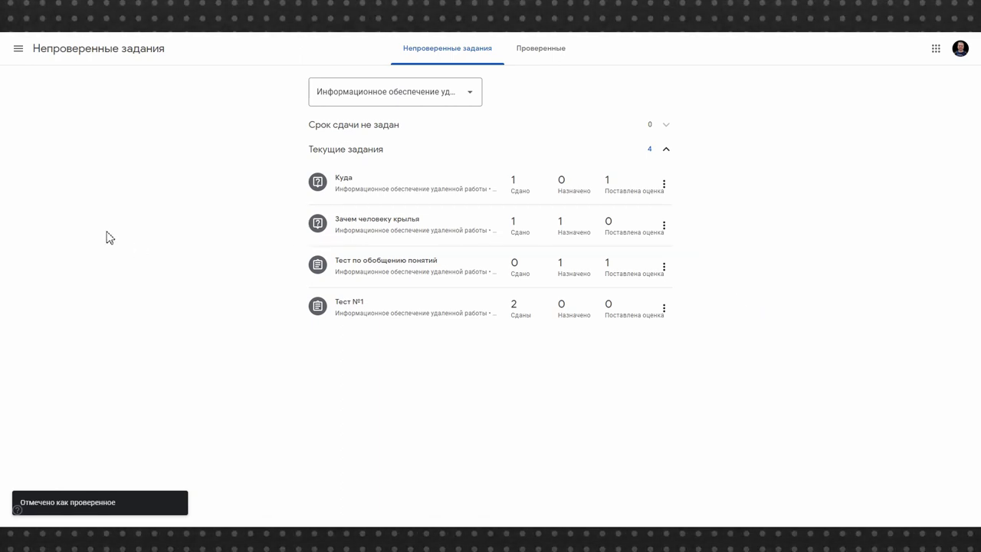
Step: Invite a second teacher by e-mail address to the course "Информационное обеспечение удаленной работы"
{"action": "left_click", "coordinate": [18, 51]}
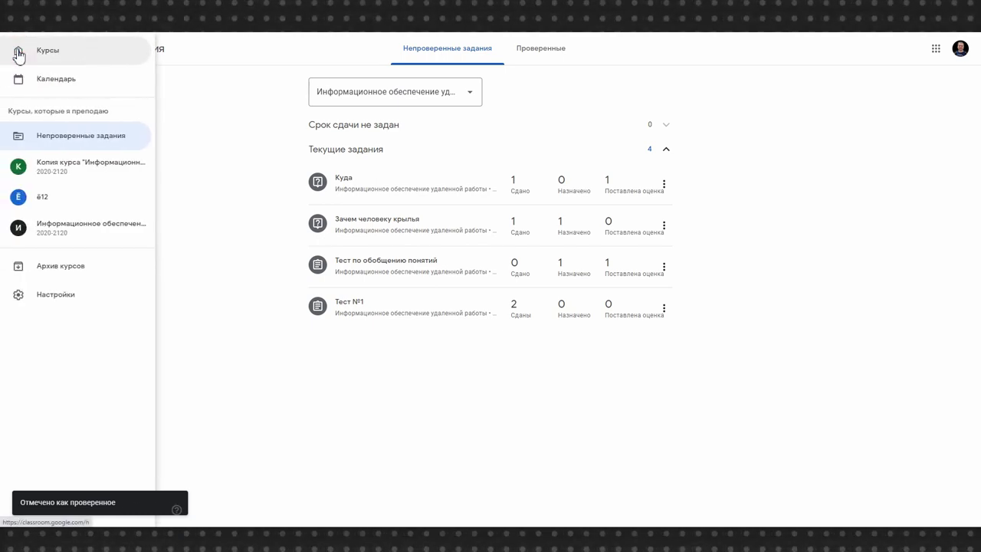
{"action": "left_click", "coordinate": [52, 228]}
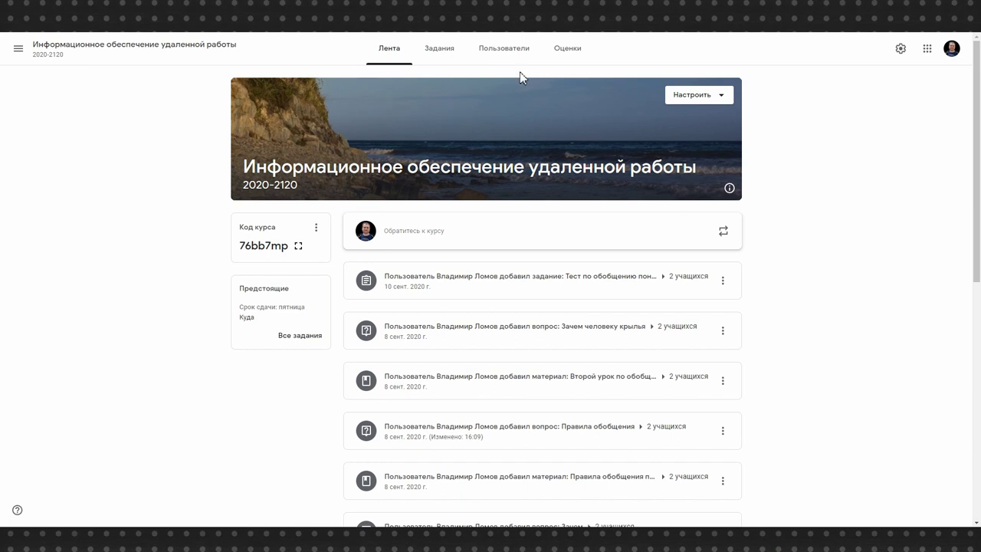
{"action": "left_click", "coordinate": [495, 48]}
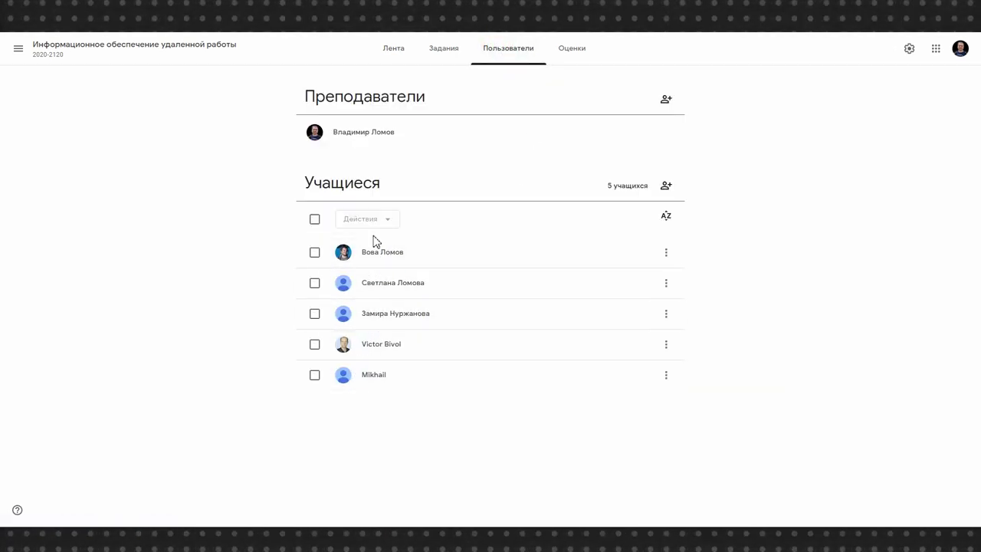
{"action": "left_click", "coordinate": [665, 99]}
{"action": "left_click", "coordinate": [454, 194]}
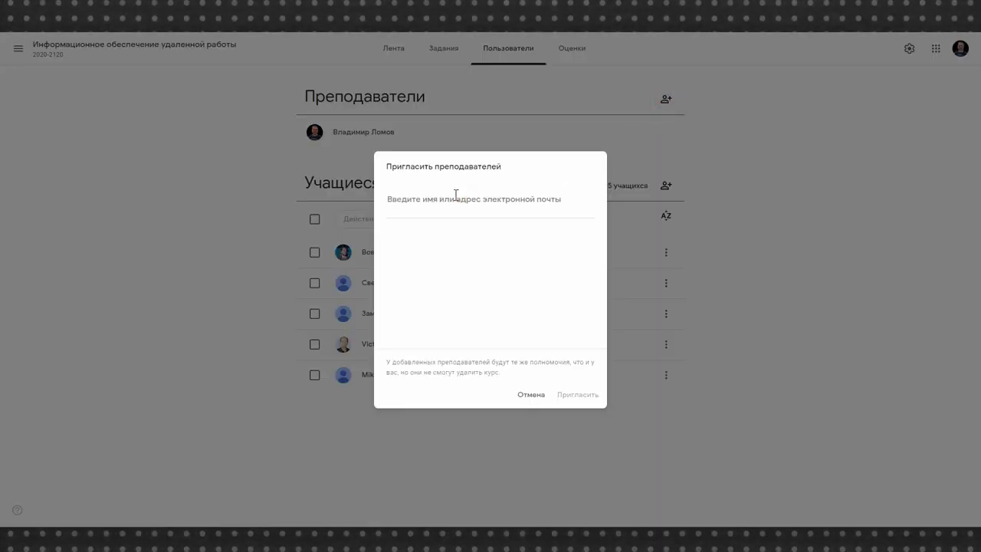
{"action": "type", "text": "vov"}
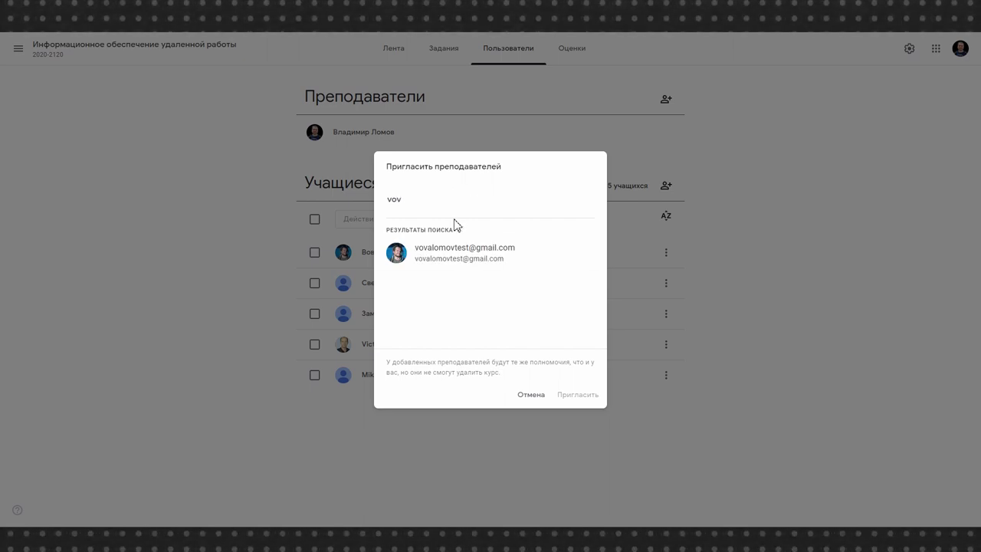
{"action": "left_click", "coordinate": [453, 253]}
{"action": "left_click", "coordinate": [582, 395]}
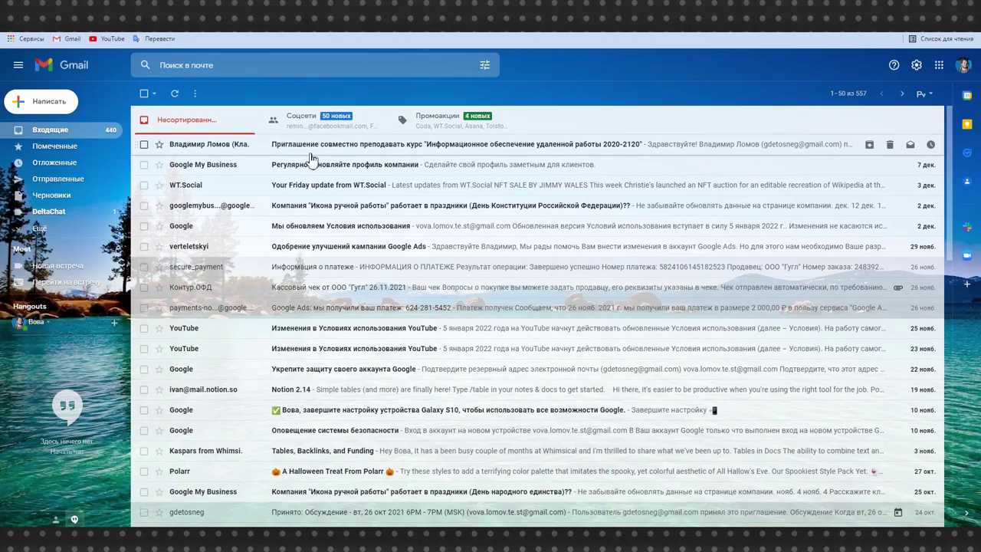
Step: In the invited teacher's Gmail, open the co-teaching invitation and join the course "Информационное обеспечение удаленной работы"
{"action": "left_click", "coordinate": [313, 144]}
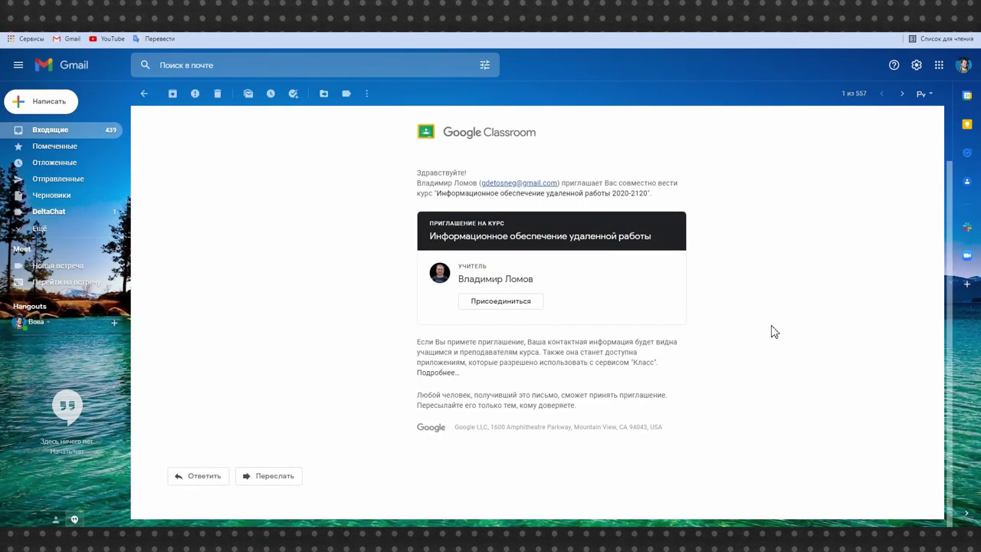
{"action": "left_click", "coordinate": [505, 301]}
{"action": "left_click", "coordinate": [564, 347]}
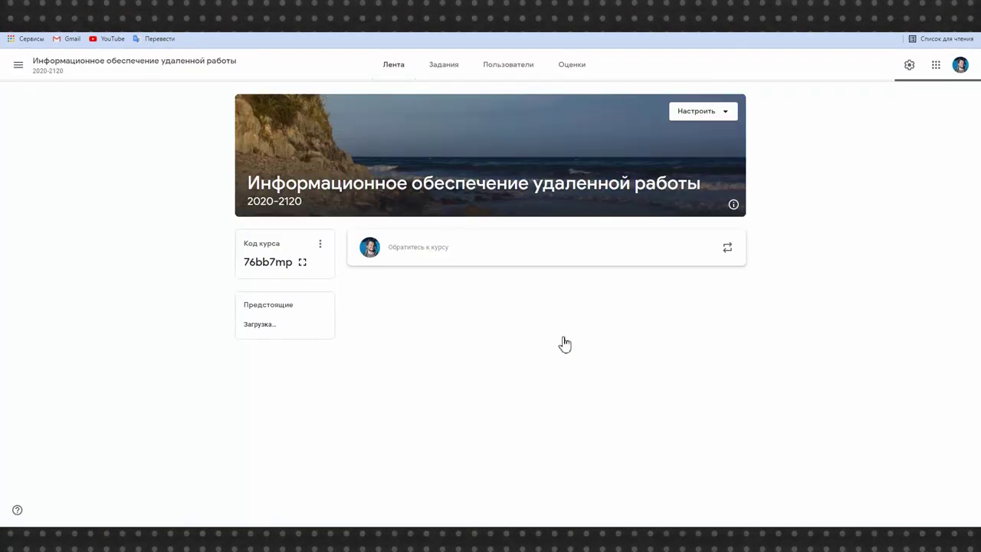
{"action": "left_click", "coordinate": [574, 285]}
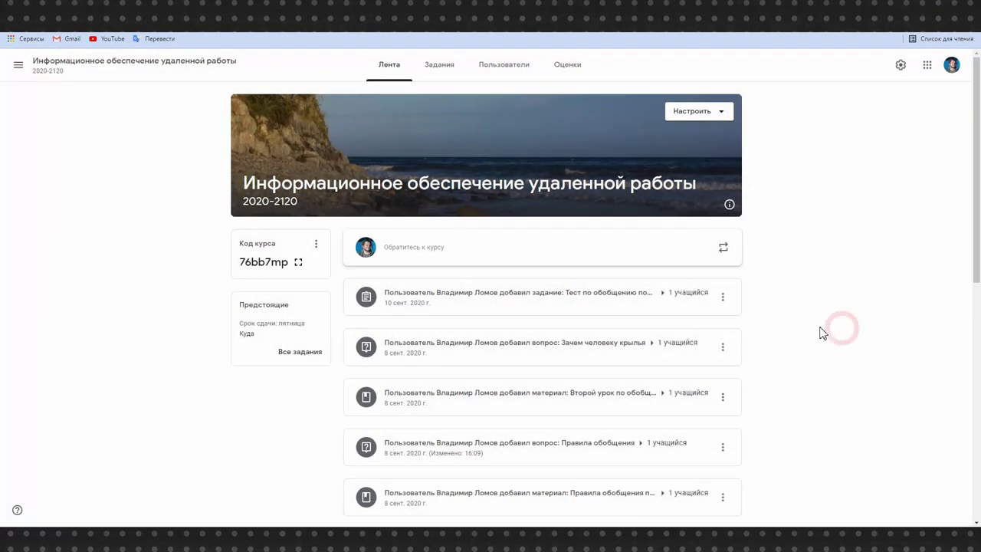
Step: View the course's grades as the invited teacher and dismiss the grading system tips
{"action": "left_click", "coordinate": [570, 67]}
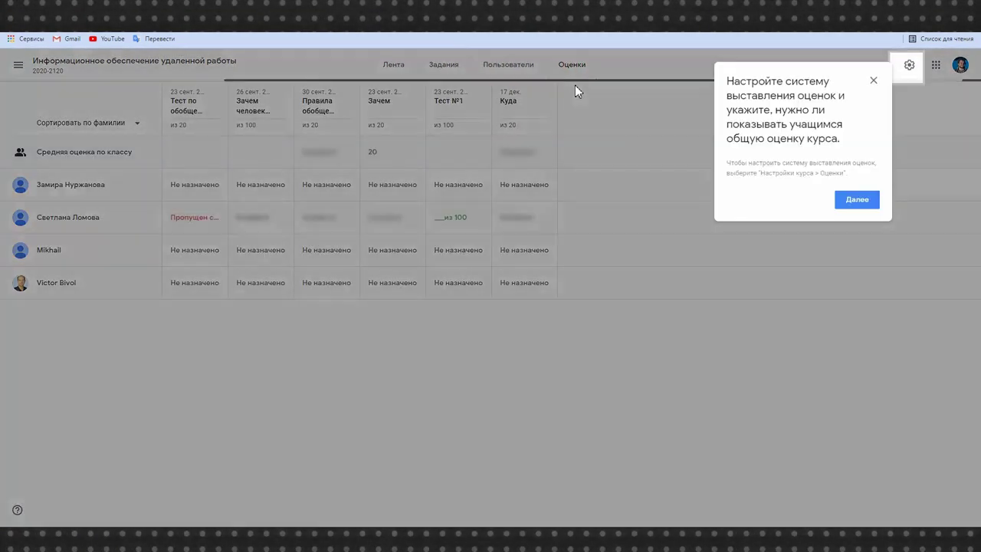
{"action": "left_click", "coordinate": [856, 199]}
{"action": "left_click", "coordinate": [374, 164]}
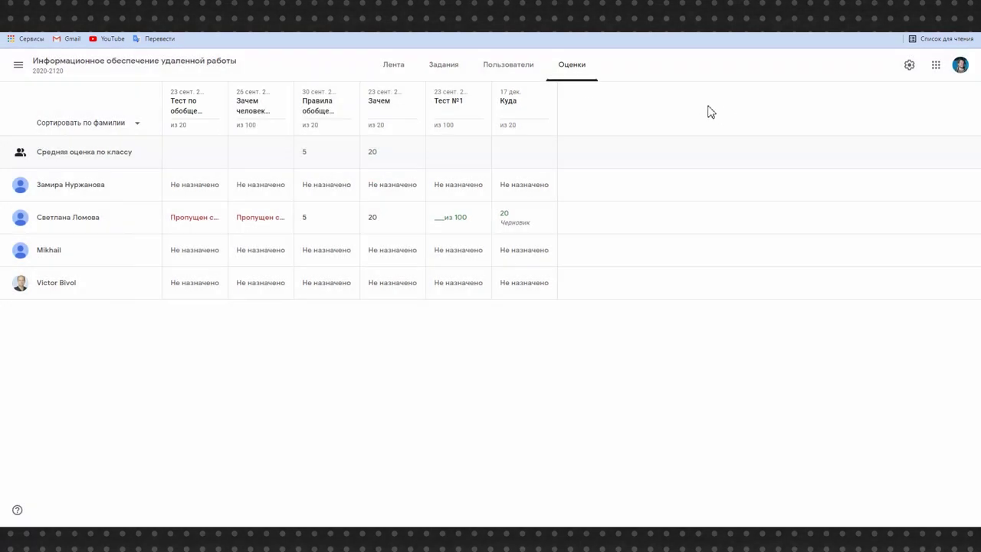
Step: View the course's teachers and students, check the teacher invitation form and close it without inviting anyone
{"action": "left_click", "coordinate": [498, 64]}
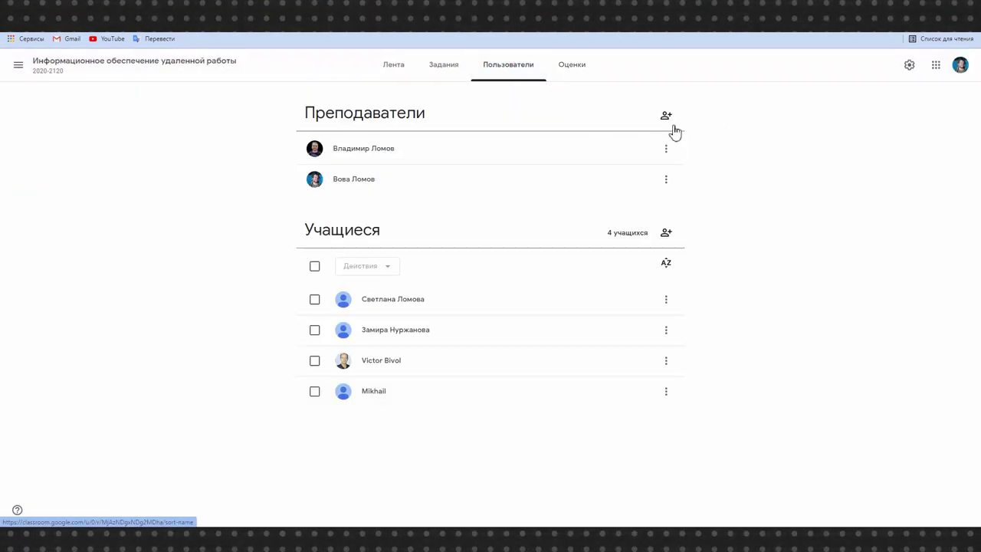
{"action": "left_click", "coordinate": [769, 151]}
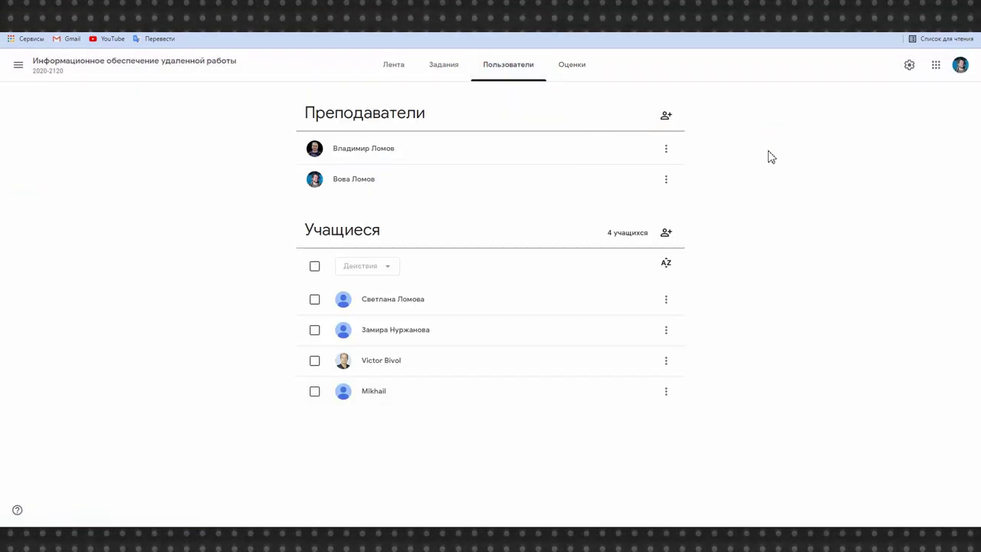
{"action": "left_click", "coordinate": [663, 112]}
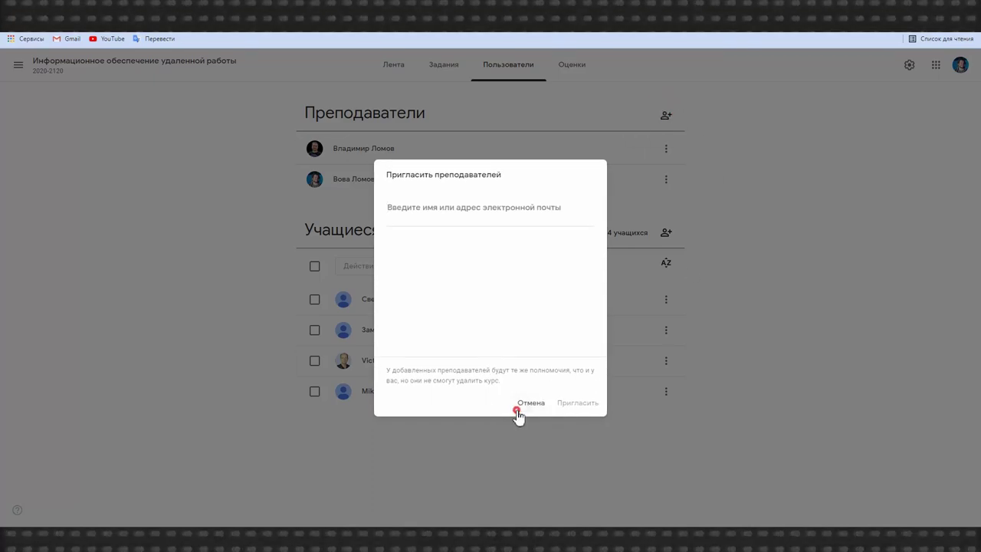
{"action": "left_click", "coordinate": [518, 410]}
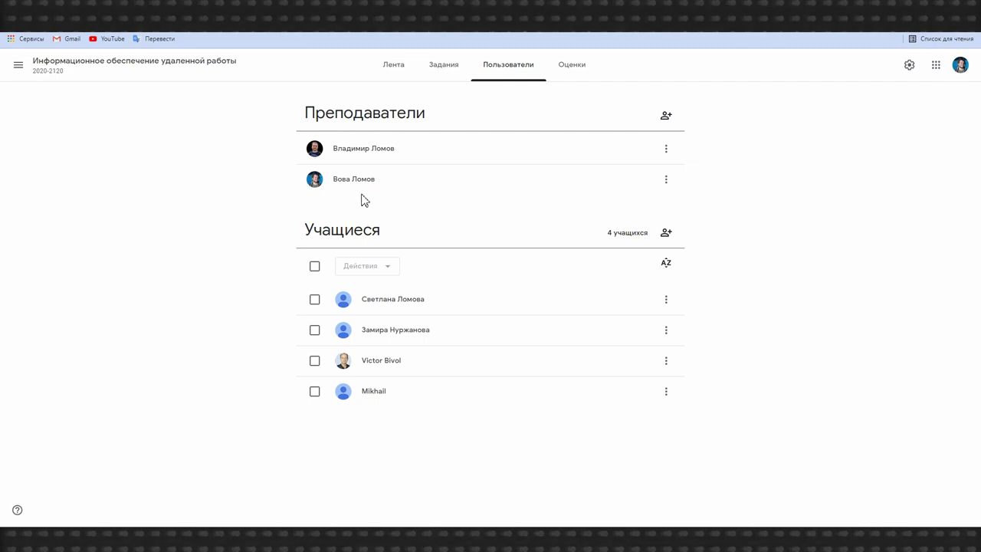
Step: From the course owner's account, open the course's assignments page and switch to its Google Calendar
{"action": "left_click", "coordinate": [153, 64]}
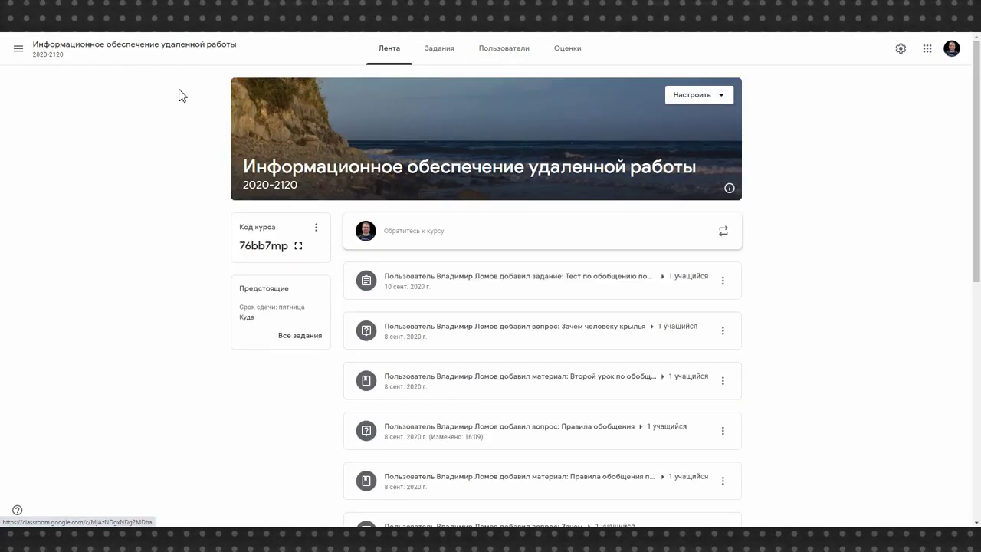
{"action": "left_click", "coordinate": [446, 56]}
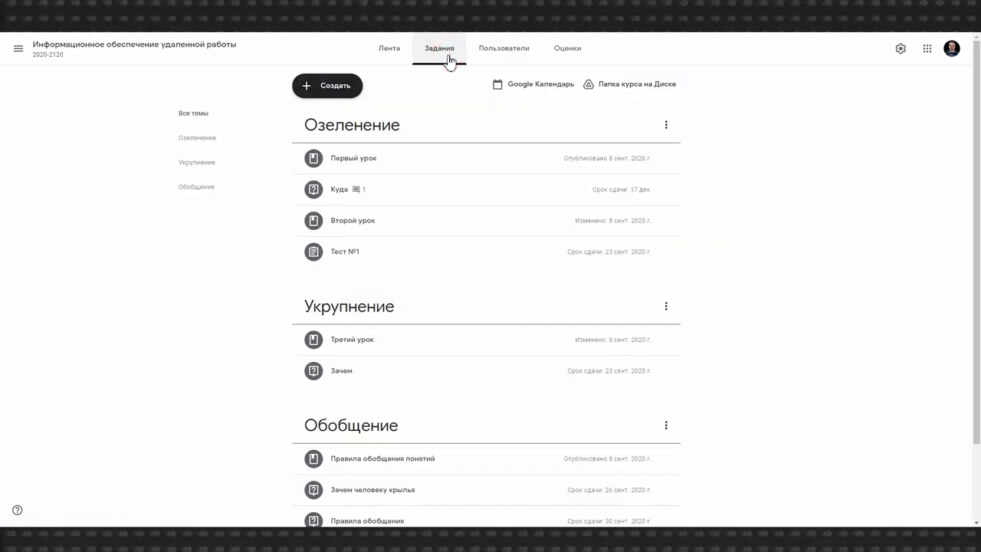
{"action": "left_click", "coordinate": [528, 86]}
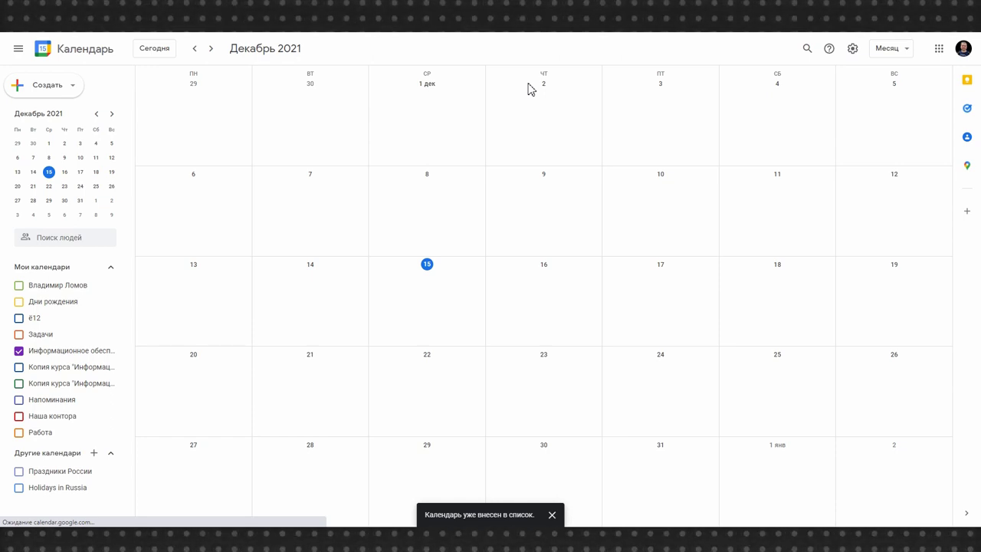
Step: Toggle the owner's personal calendar and "Дни рождения", and display only the calendar of "Информационное обеспечение удаленной работы"
{"action": "left_click", "coordinate": [17, 282]}
{"action": "left_click", "coordinate": [19, 302]}
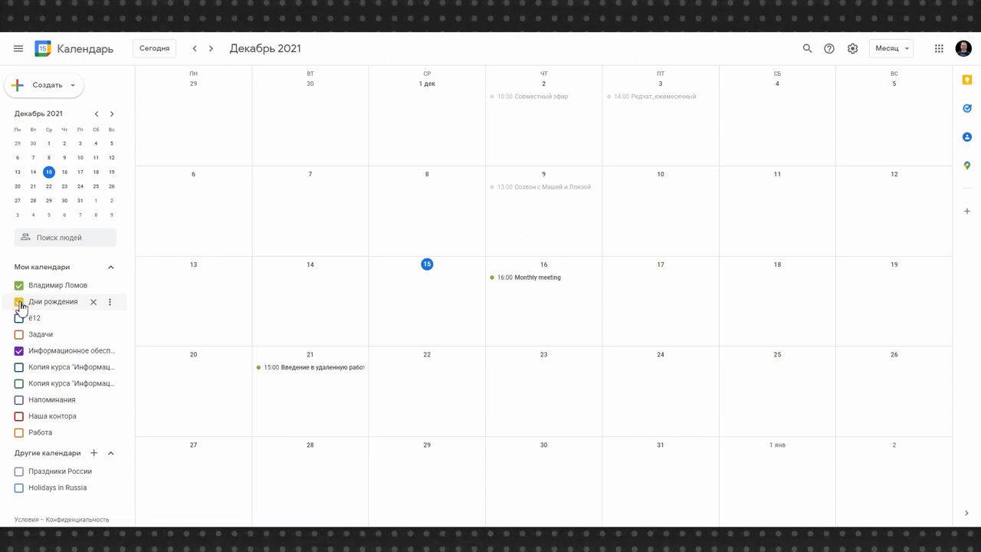
{"action": "left_click", "coordinate": [18, 285]}
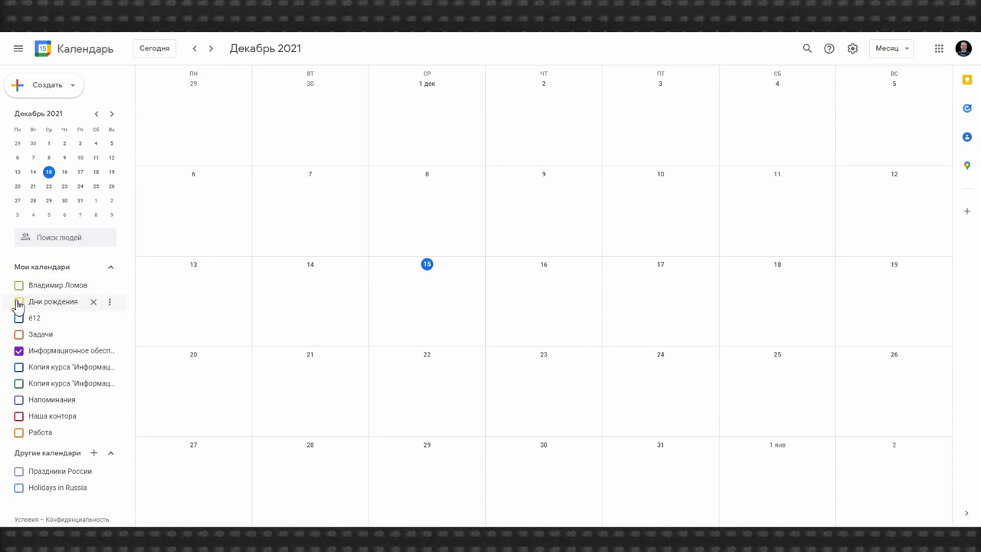
{"action": "left_click", "coordinate": [19, 286]}
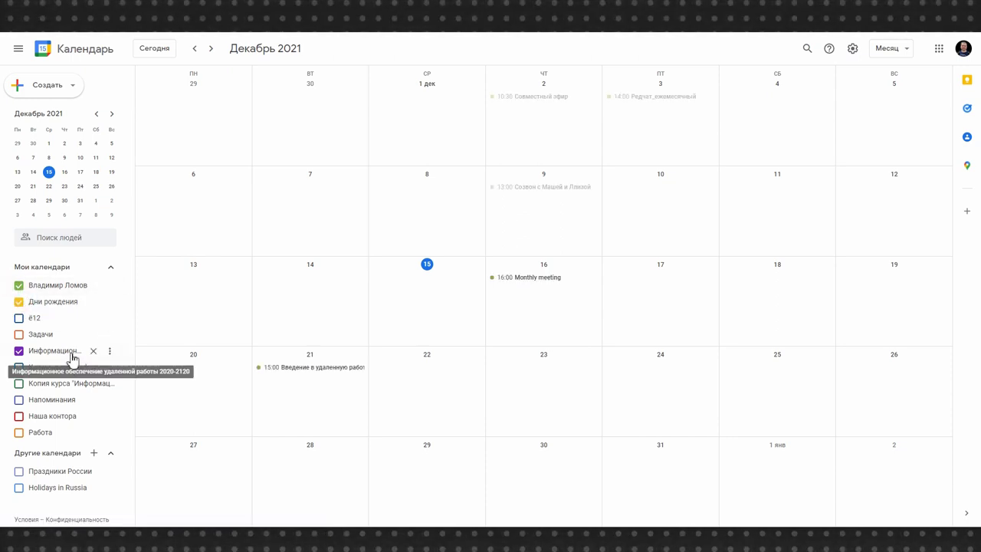
{"action": "left_click", "coordinate": [110, 351]}
{"action": "left_click", "coordinate": [138, 357]}
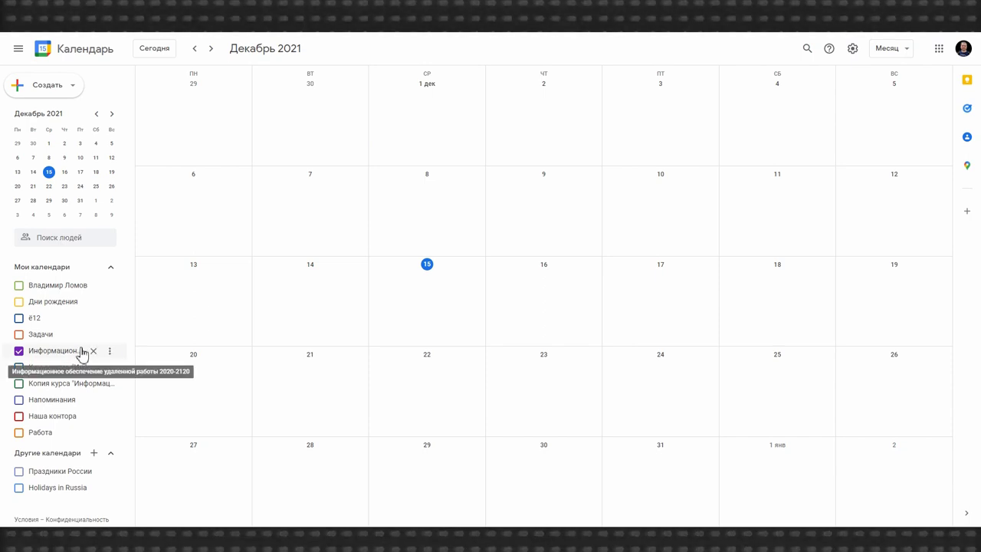
Step: Create an all-day event "Очный урок Тема:" on 16 December with a Google Meet video conference, copy the meeting link and save the event
{"action": "left_click", "coordinate": [556, 286]}
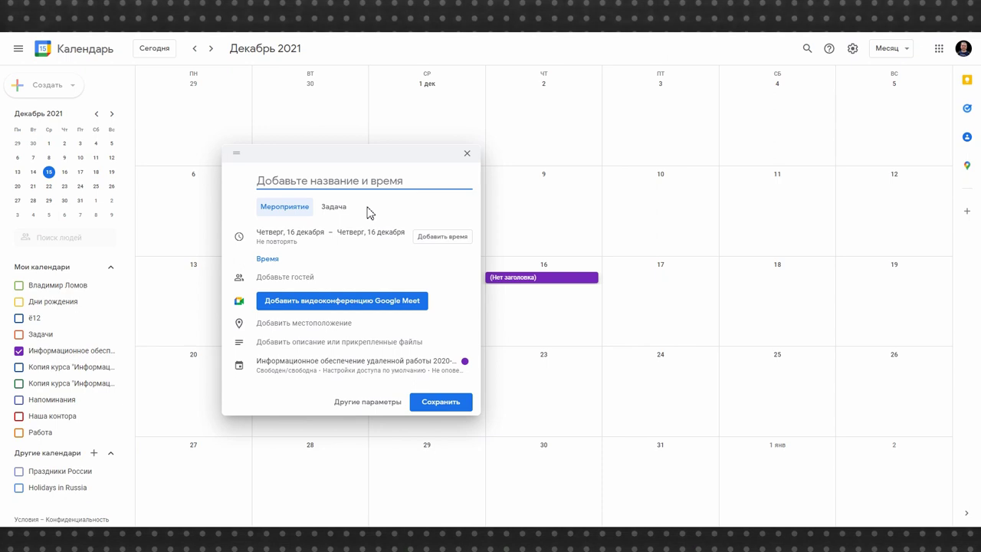
{"action": "type", "text": "Очный урок Тема:"}
{"action": "left_click", "coordinate": [283, 274]}
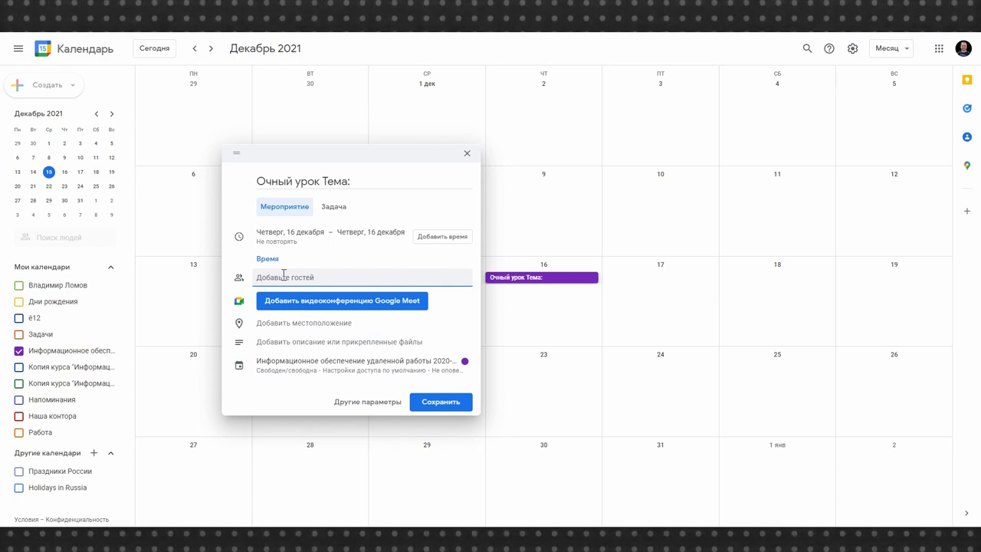
{"action": "left_click", "coordinate": [328, 305]}
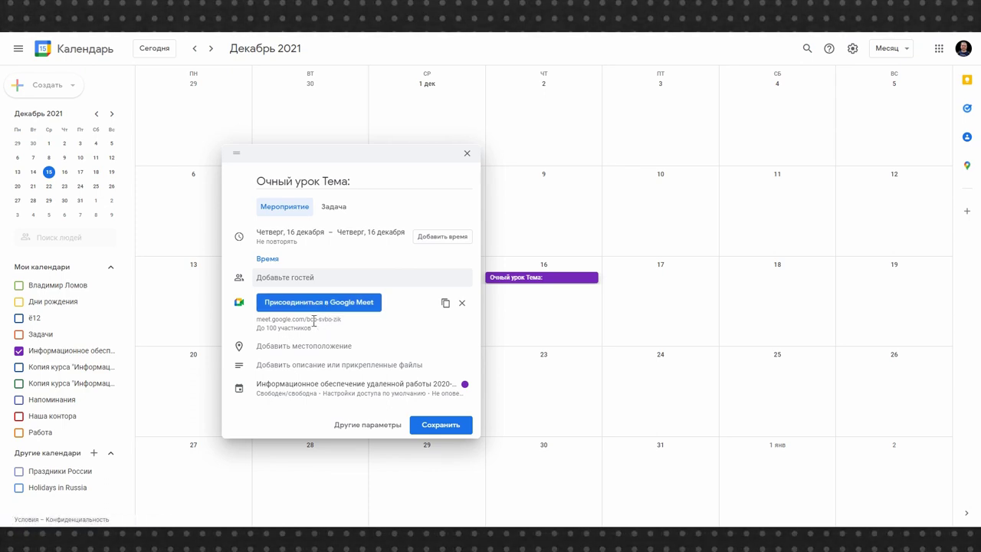
{"action": "left_click", "coordinate": [445, 303]}
{"action": "left_click", "coordinate": [452, 430]}
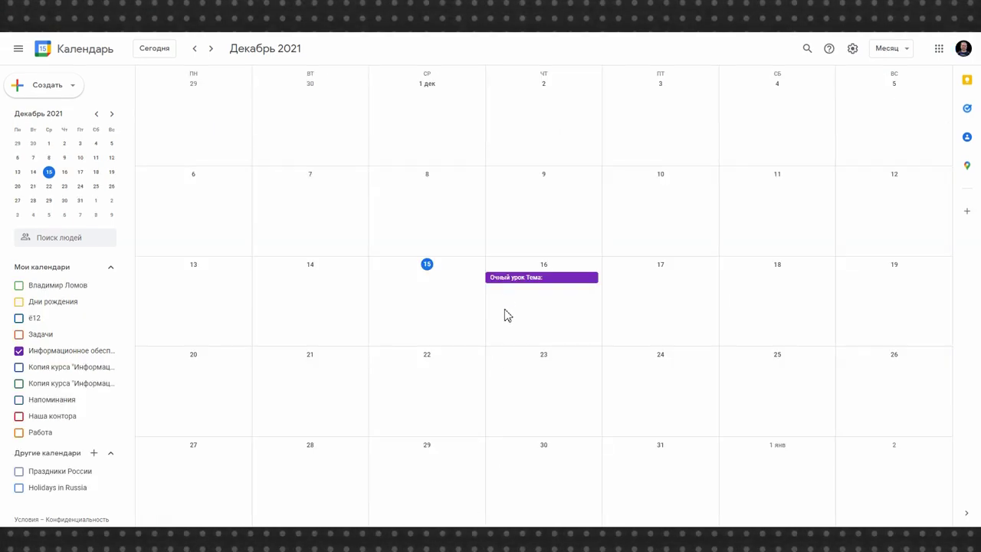
Step: Change the "Очный урок Тема:" event from all-day to 14:45–15:45 on 16 December 2021 and save it
{"action": "left_click", "coordinate": [507, 277]}
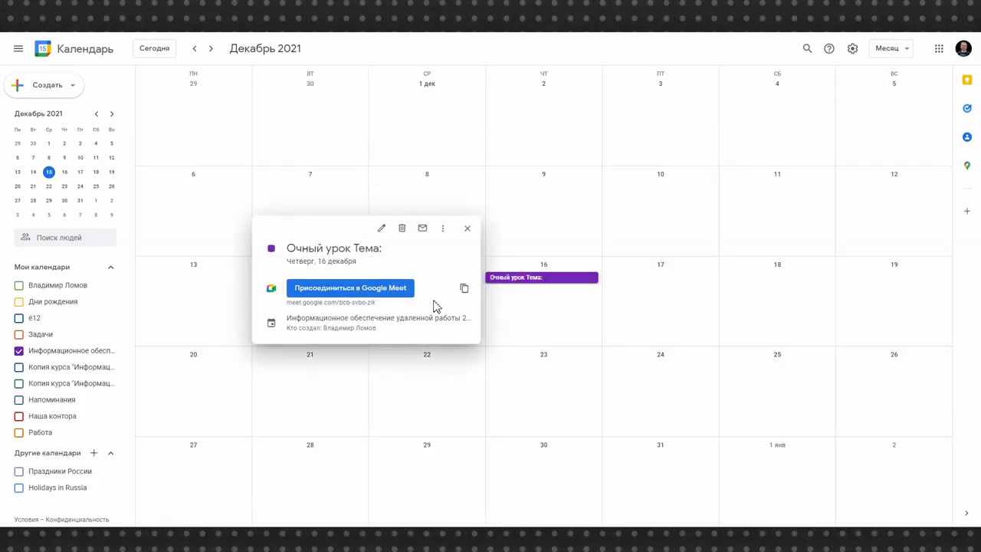
{"action": "left_click", "coordinate": [382, 228]}
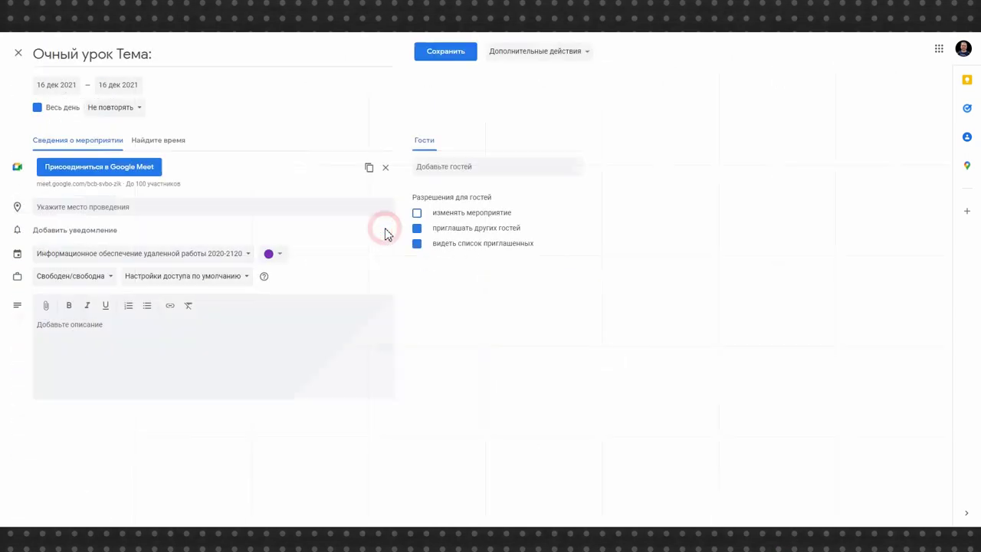
{"action": "left_click", "coordinate": [37, 109]}
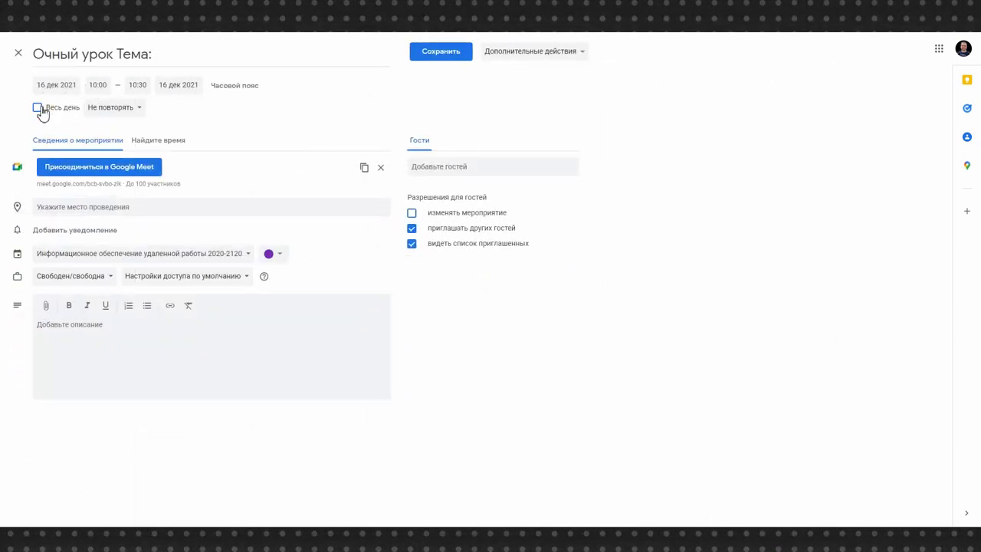
{"action": "left_click", "coordinate": [98, 86]}
{"action": "scroll", "coordinate": [120, 162], "scroll_direction": "down", "scroll_amount": 5}
{"action": "left_click", "coordinate": [121, 163]}
{"action": "left_click", "coordinate": [137, 85]}
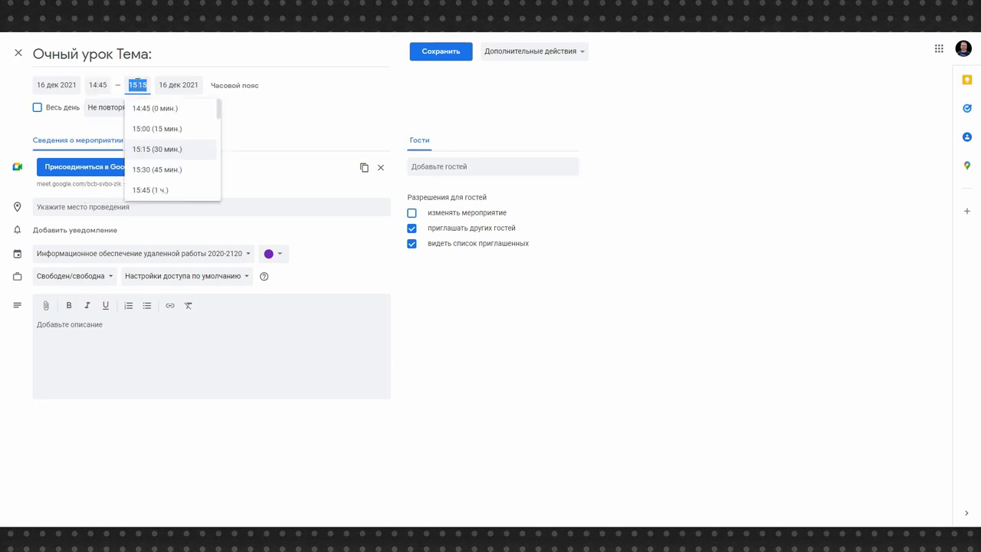
{"action": "left_click", "coordinate": [156, 189]}
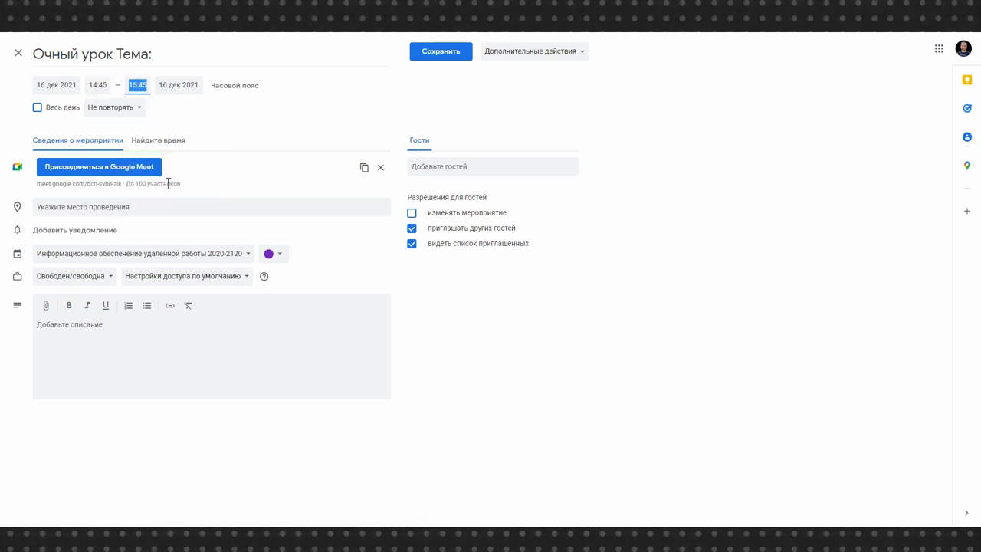
{"action": "left_click", "coordinate": [457, 50]}
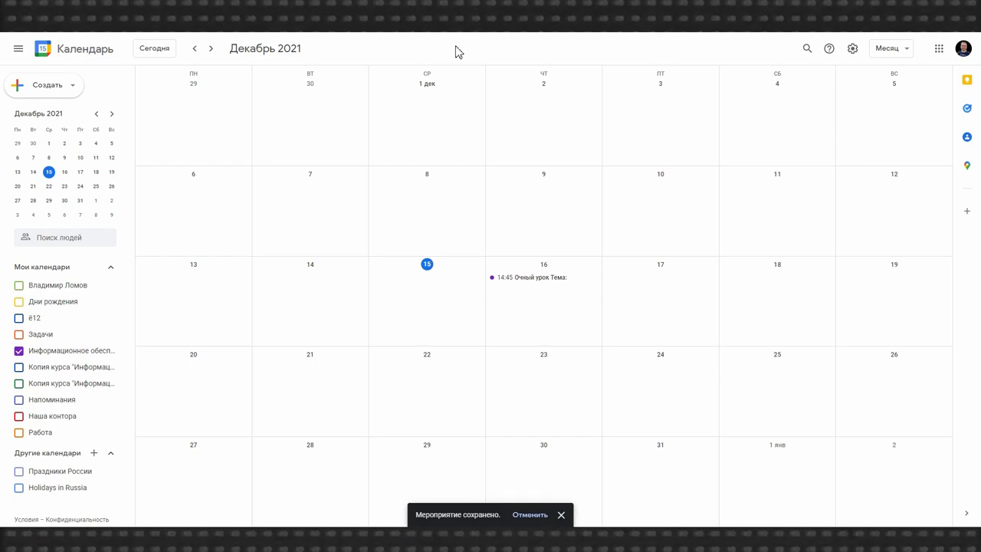
Step: Open the lesson event, and in Classroom start a new assignment titled "Очная встреча" with the event's Google Meet link attached
{"action": "left_click", "coordinate": [527, 280]}
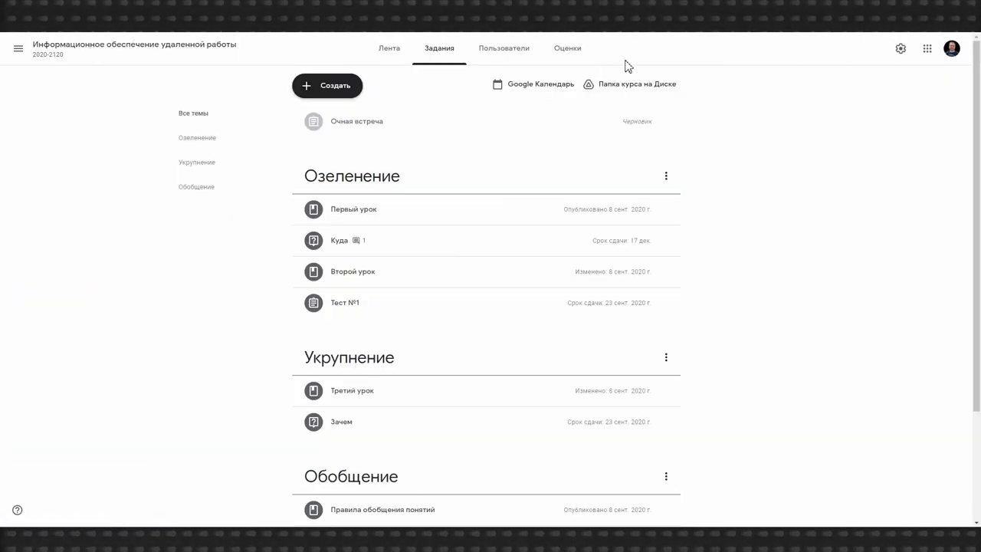
{"action": "left_click", "coordinate": [349, 89]}
{"action": "left_click", "coordinate": [353, 120]}
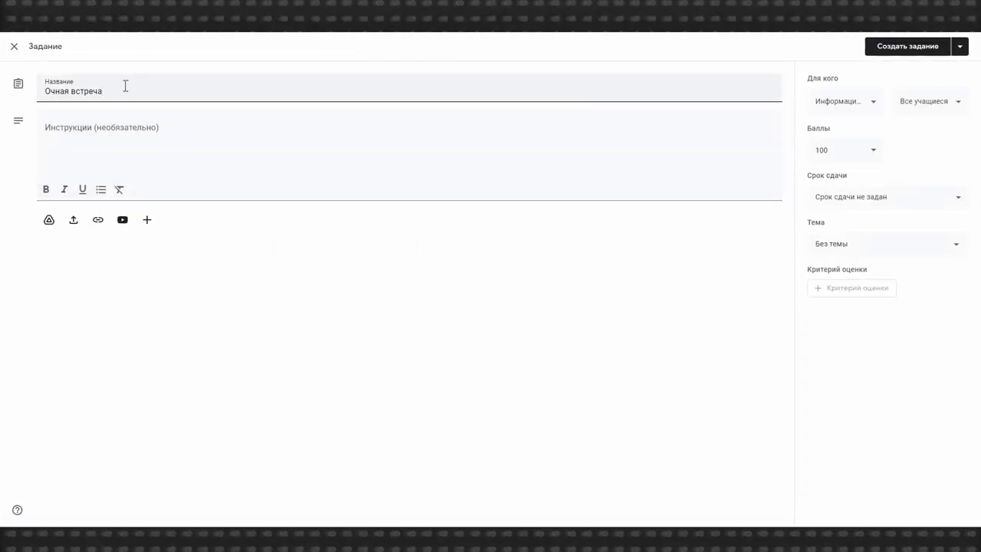
{"action": "left_click", "coordinate": [98, 219]}
{"action": "type", "text": "google.com/bcb-svbo-zik"}
{"action": "left_click", "coordinate": [522, 315]}
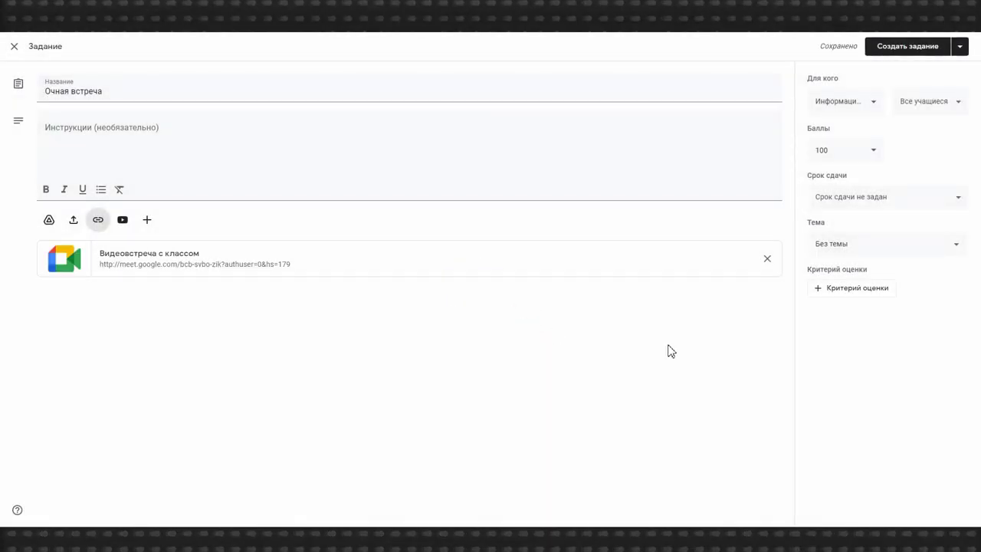
Step: Set the assignment's due date to 16 December 2021 at 16:00, assign it to the topic "Обобщение" and publish it
{"action": "left_click", "coordinate": [843, 199]}
{"action": "left_click", "coordinate": [838, 242]}
{"action": "left_click", "coordinate": [879, 319]}
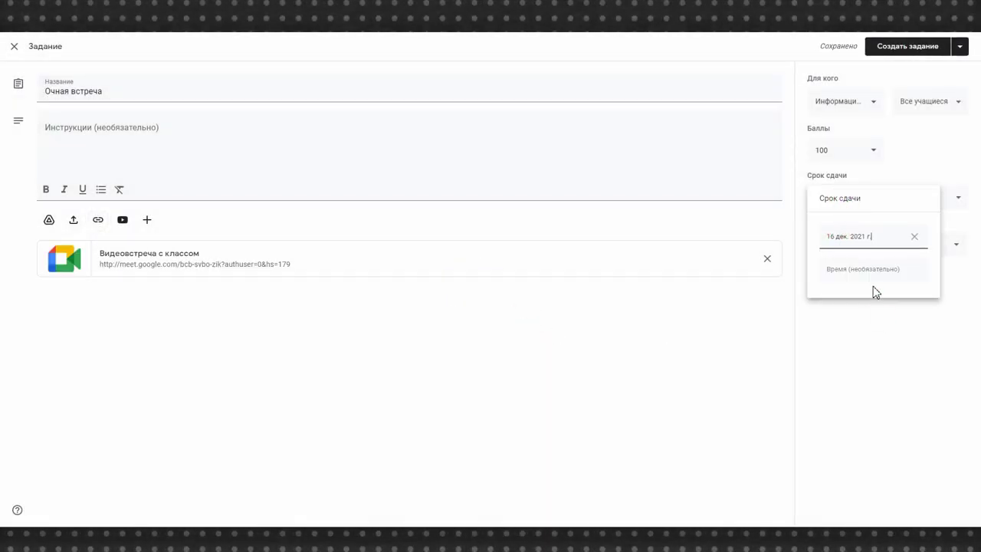
{"action": "left_click", "coordinate": [932, 330]}
{"action": "left_click", "coordinate": [913, 253]}
{"action": "left_click", "coordinate": [855, 298]}
{"action": "left_click", "coordinate": [912, 46]}
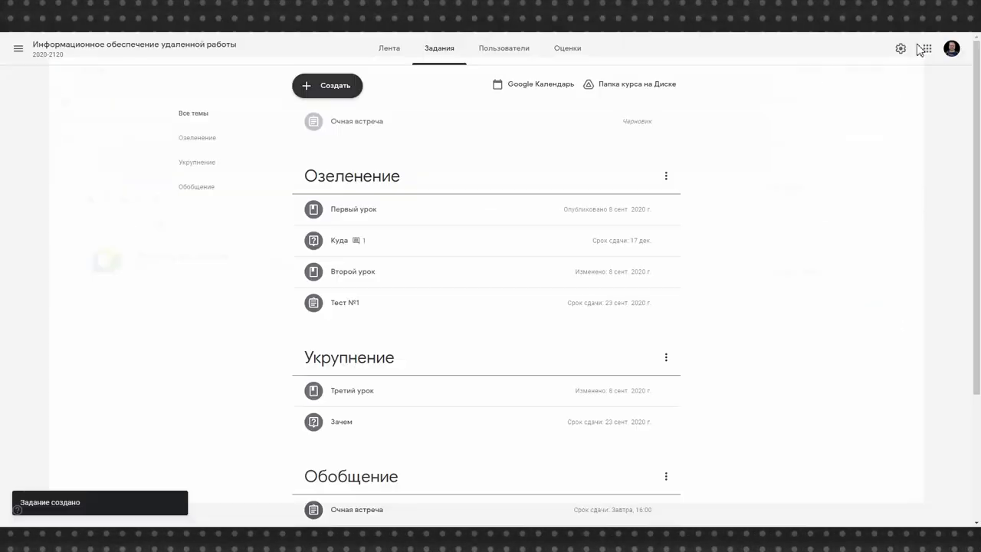
Step: Open the video meeting attached to the "Очная встреча" assignment under "Обобщение" and allow microphone and camera access
{"action": "left_click", "coordinate": [360, 337]}
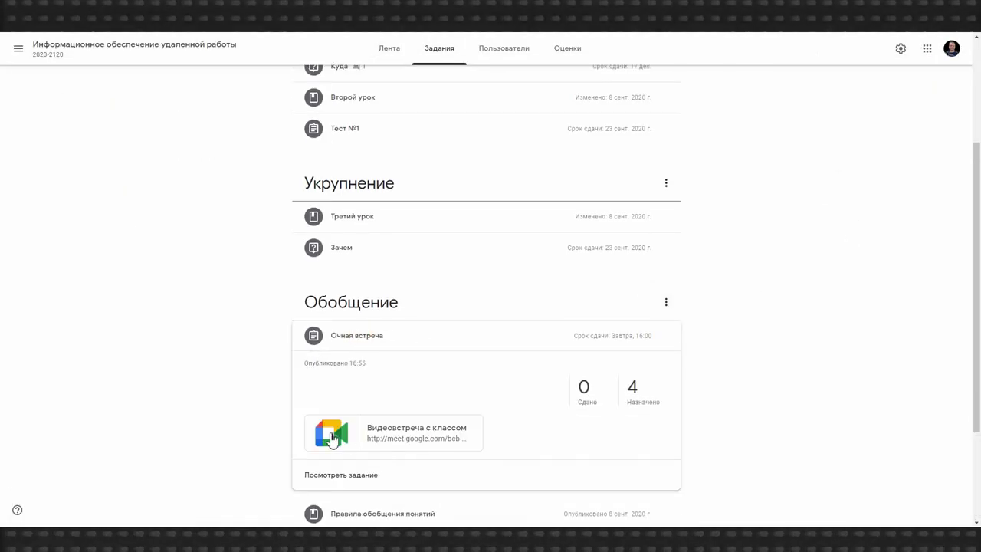
{"action": "left_click", "coordinate": [331, 438]}
{"action": "left_click", "coordinate": [641, 355]}
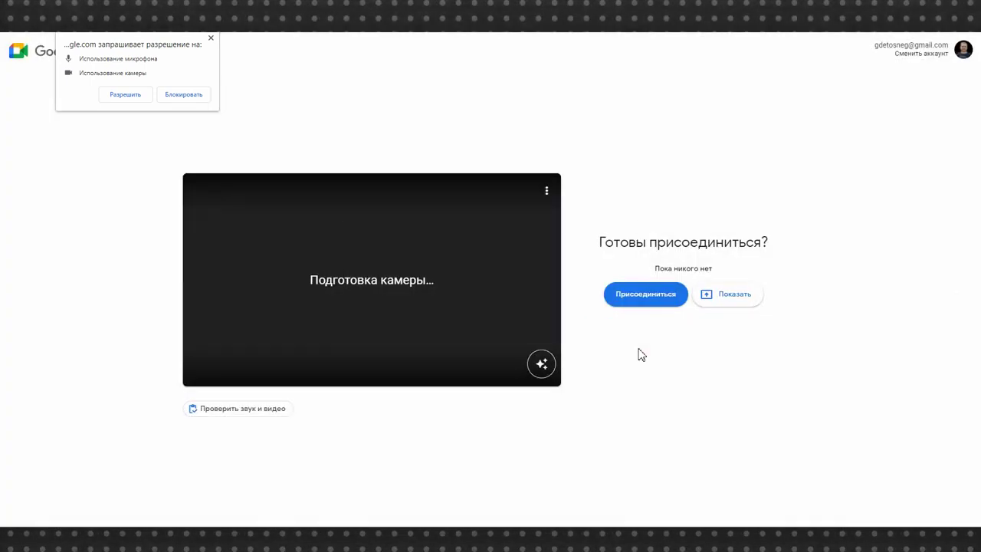
{"action": "left_click", "coordinate": [117, 95]}
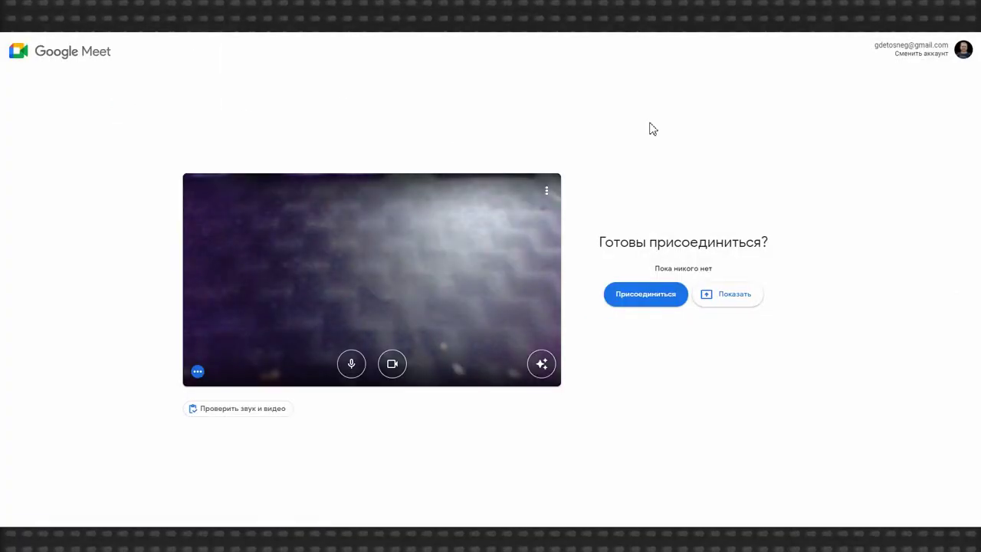